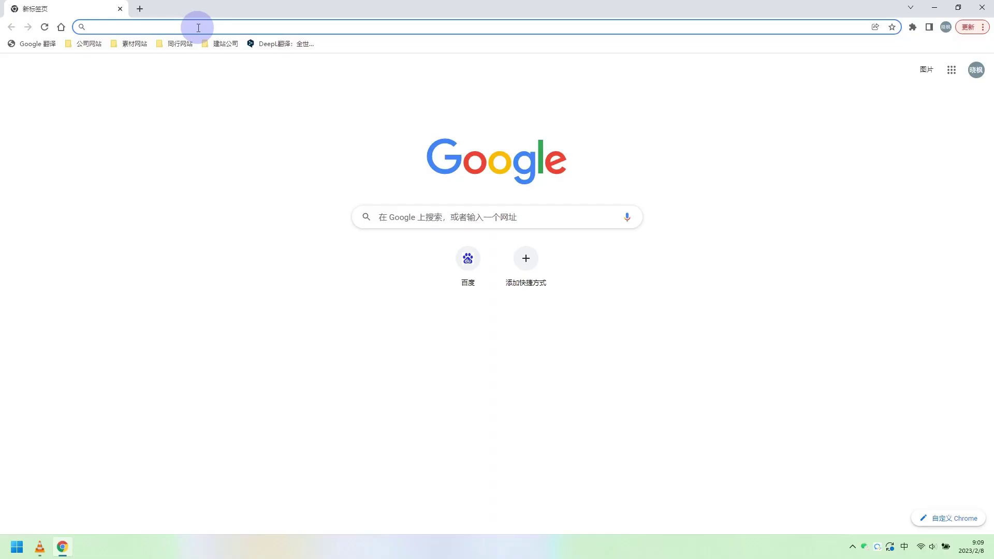
Go to the encoder's web address 192.168.10.38 in Chrome
left_click(198, 27)
type("192.168")
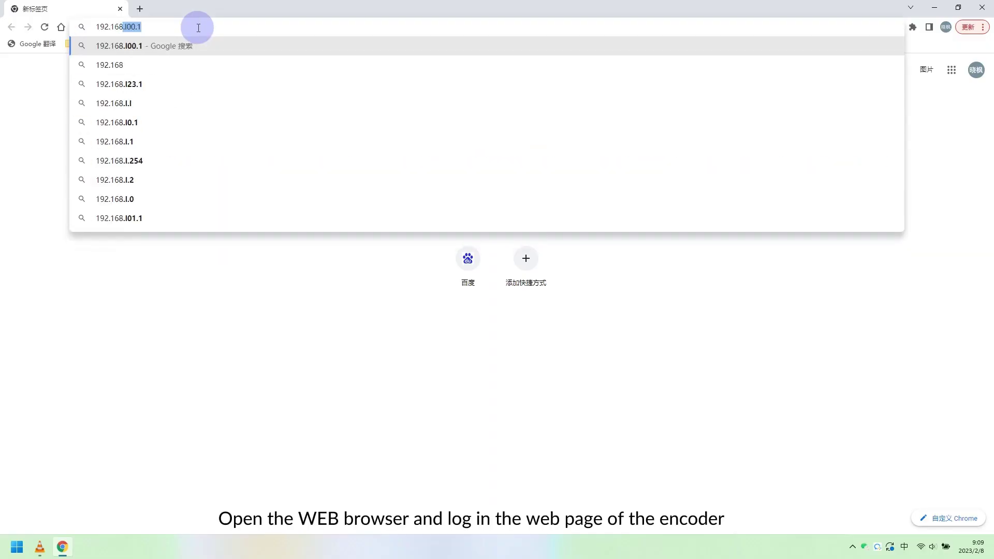
type(".10.38")
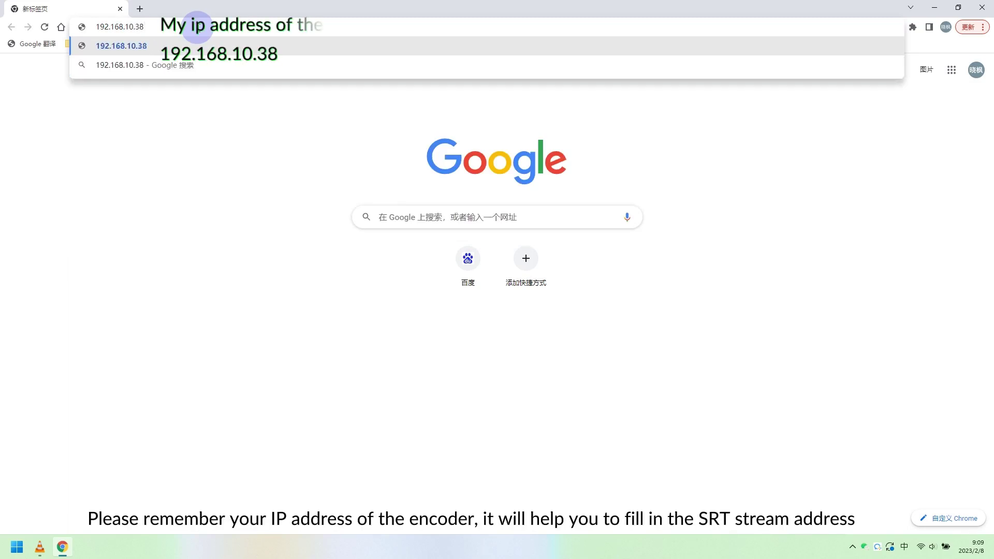
key("Return")
Log in to the encoder with the admin username and account password, retyping the password once
type("admin")
key("Return")
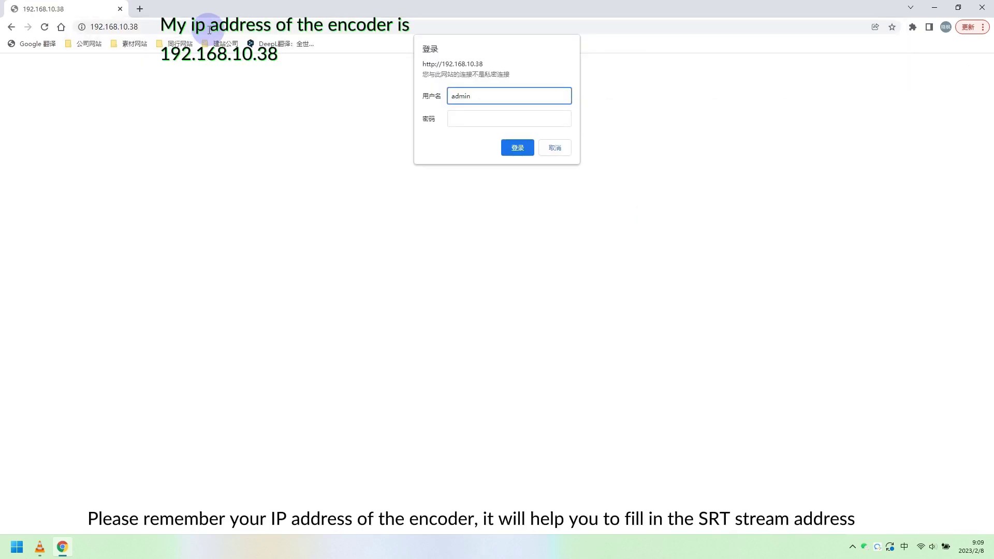
left_click(482, 116)
type("admin")
key("Return")
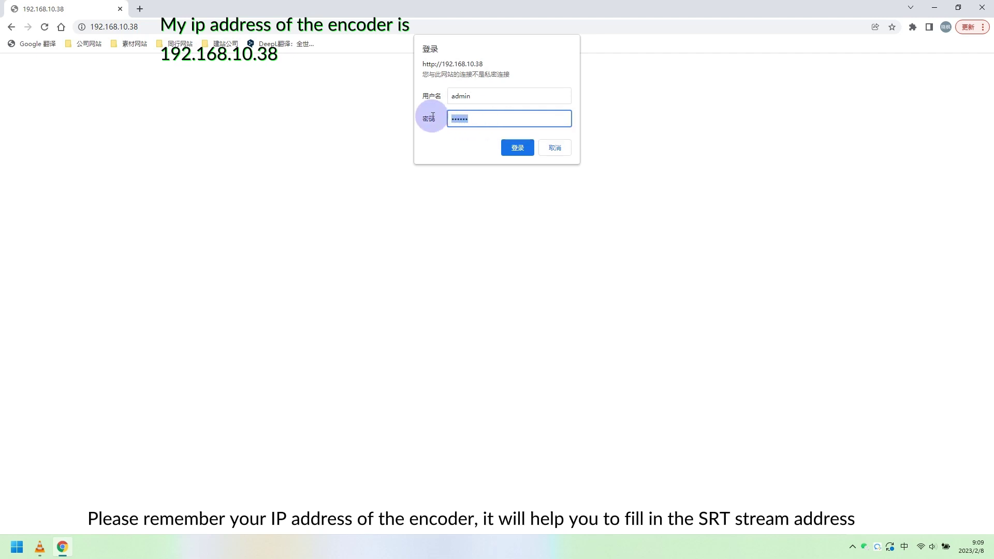
key("BackSpace")
key("BackSpace")
key("BackSpace")
key("BackSpace")
key("BackSpace")
key("BackSpace")
type("admin")
key("Return")
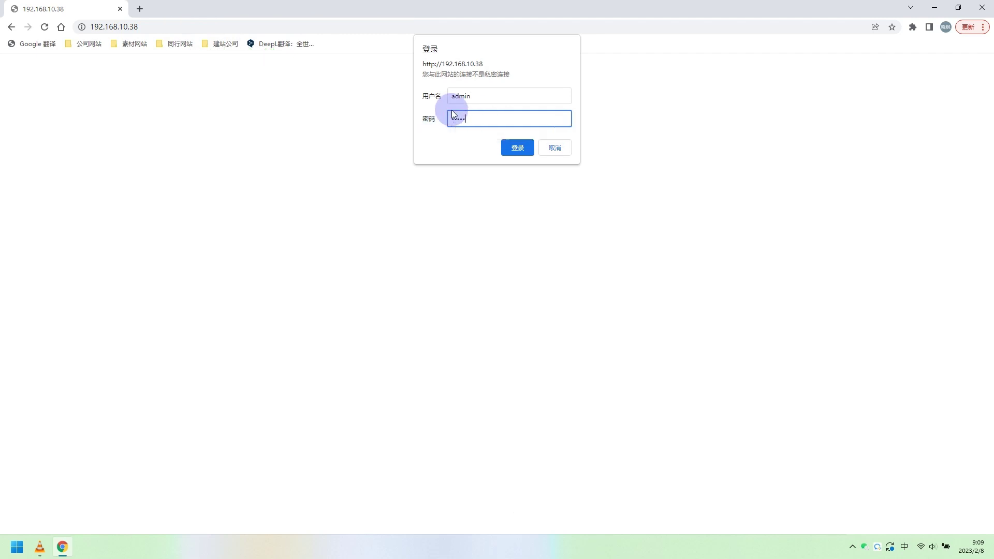
left_click(518, 149)
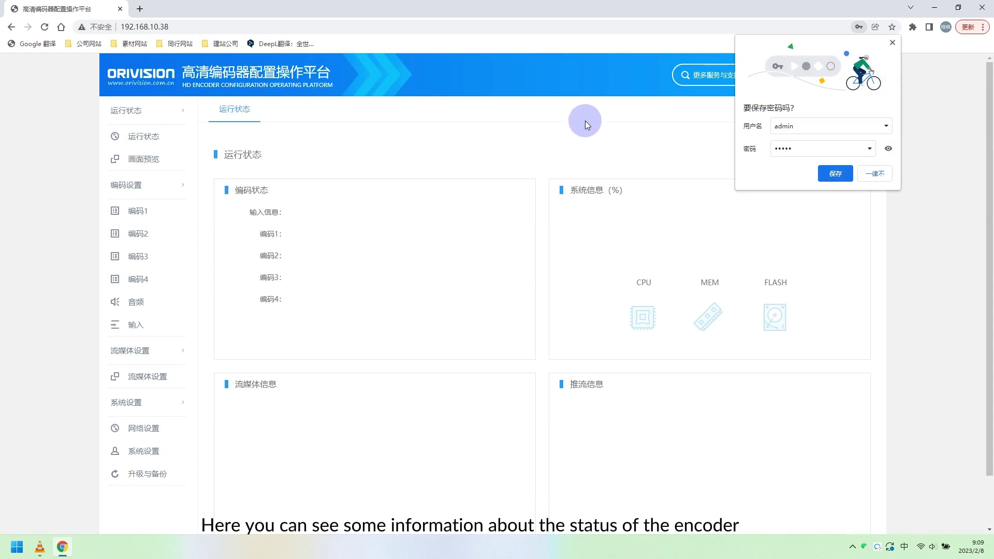
Dismiss the save-password prompt, switch the console to English, and open SRT protocol settings for Group 1
left_click(893, 42)
left_click(805, 77)
left_click(828, 96)
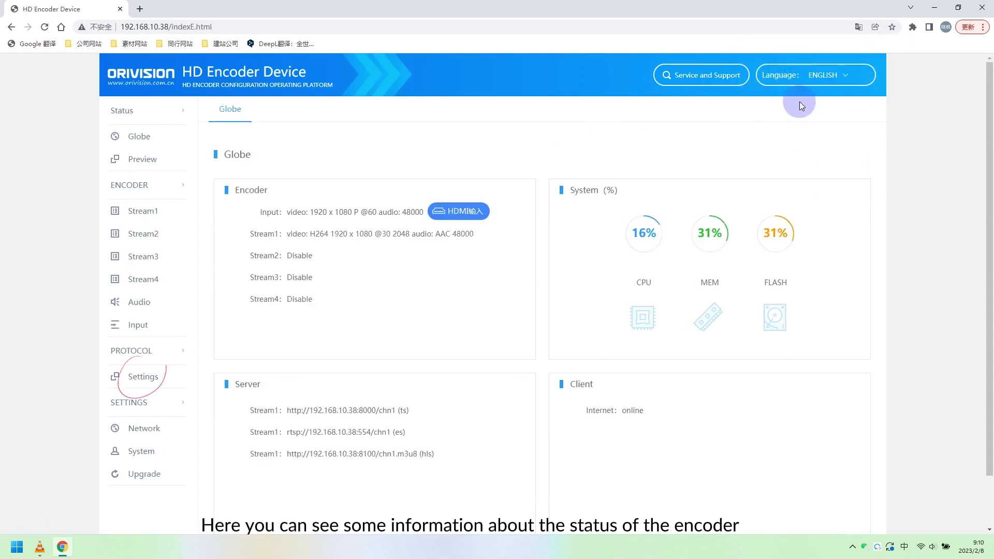
left_click(143, 384)
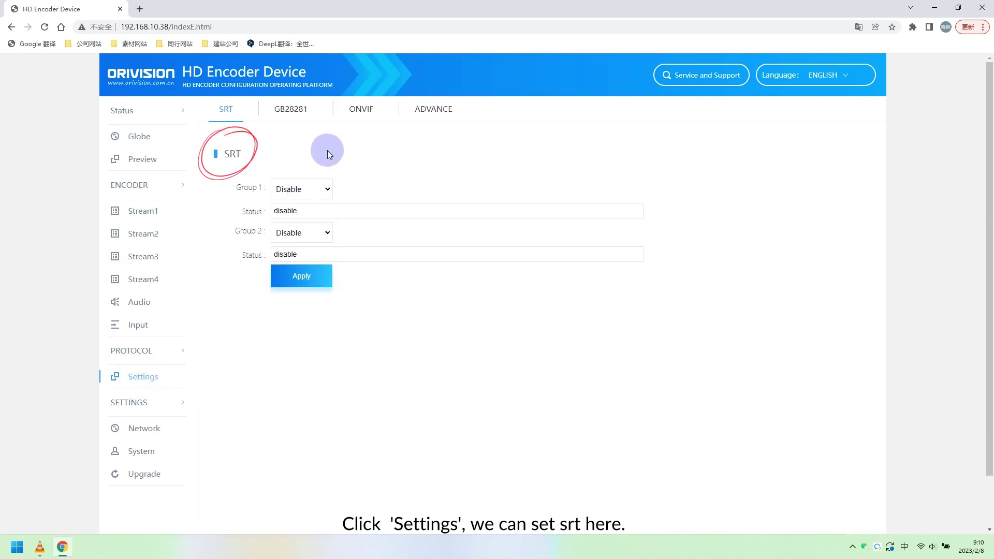
left_click(300, 190)
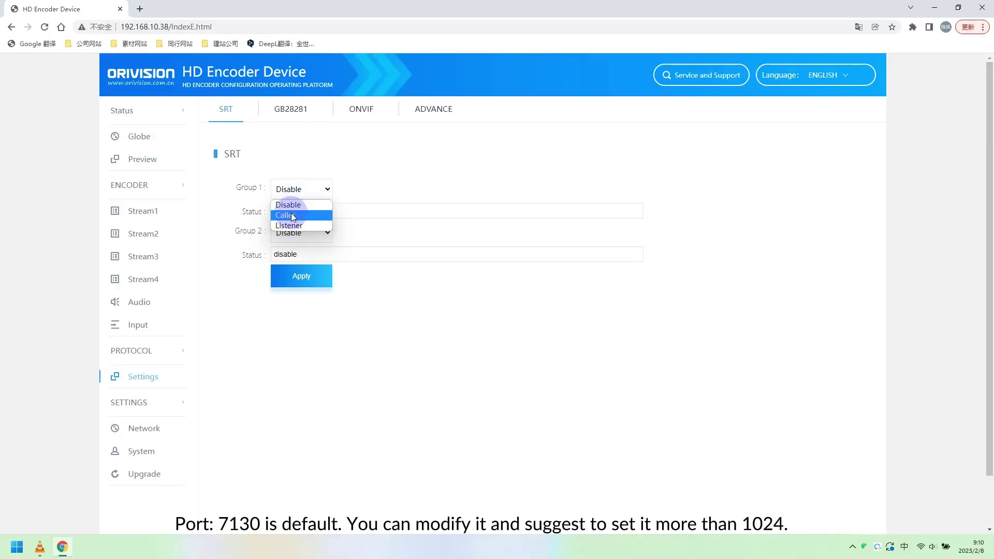
Choose Listener mode for SRT Group 1 on Stream1, port 7130
left_click(284, 230)
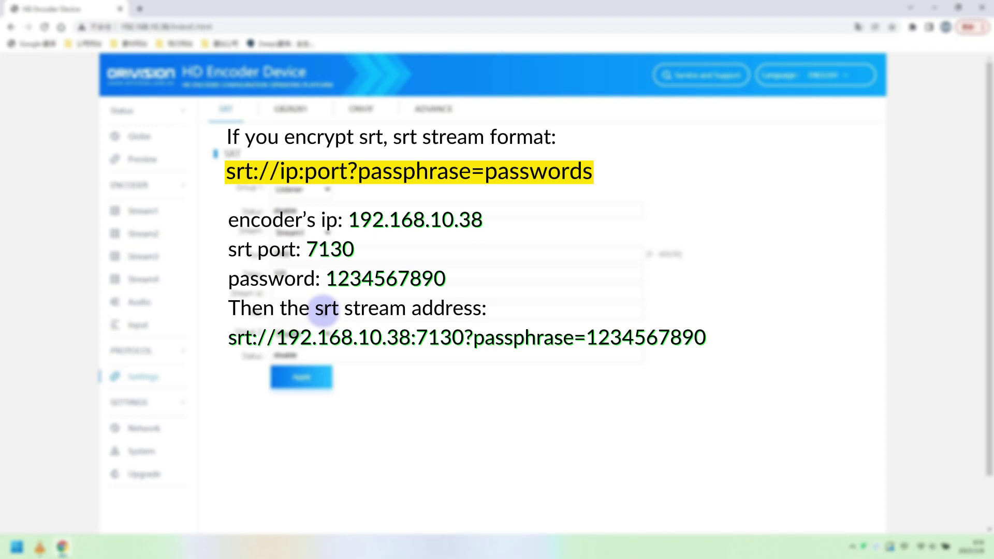
Apply the SRT settings and reboot the encoder from the Upgrade page
left_click(298, 377)
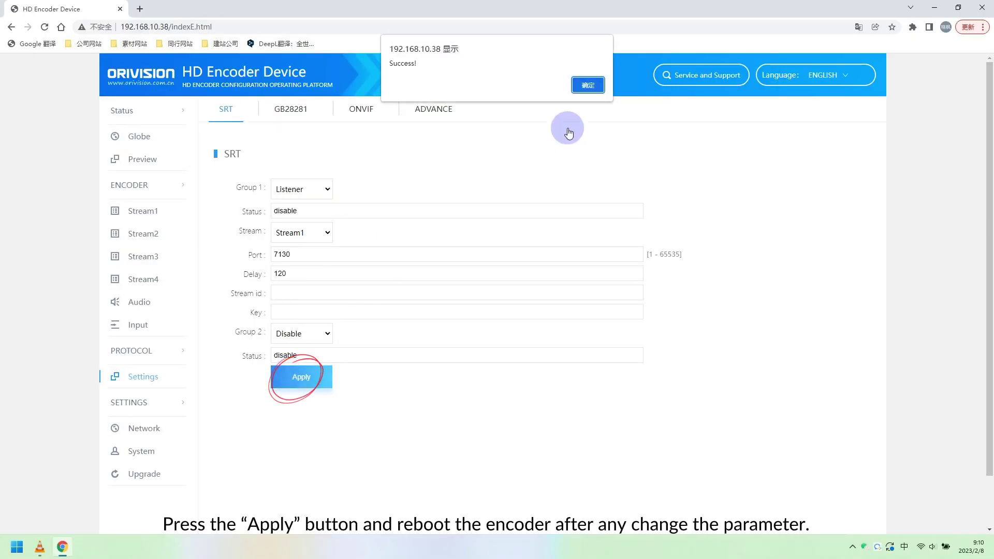
left_click(588, 85)
left_click(141, 474)
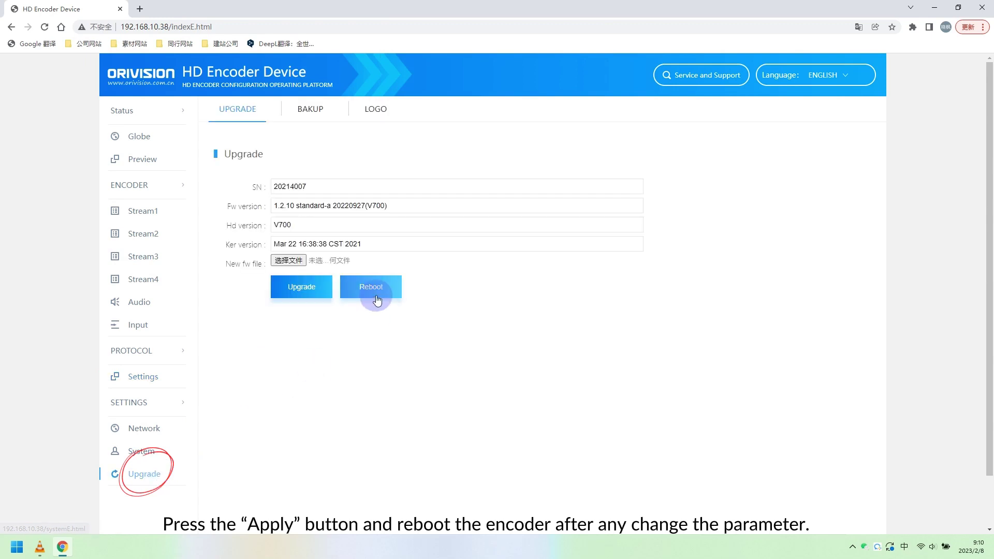
left_click(377, 301)
left_click(585, 86)
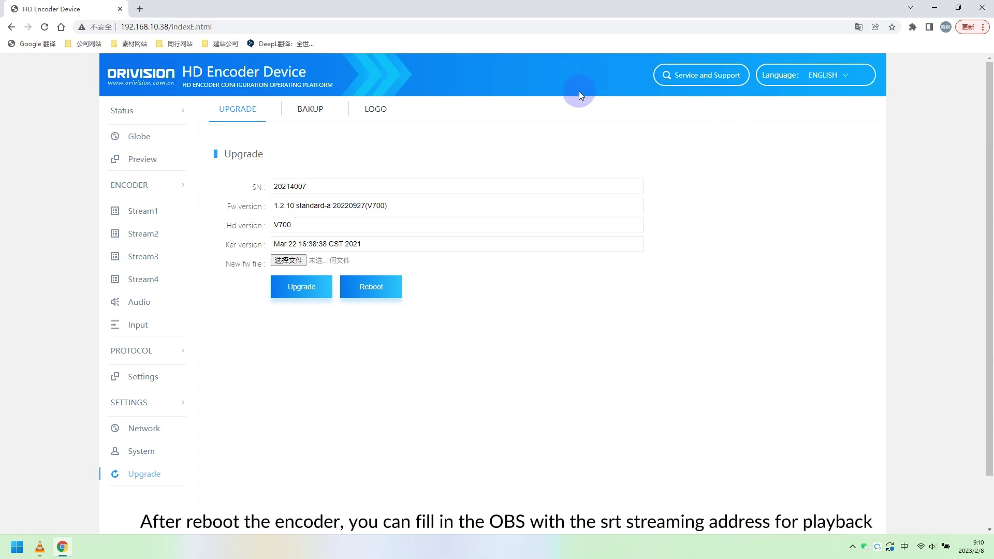
Reload the status page and select the srt://192.168.10.38:7130 address in the Server panel
left_click(45, 26)
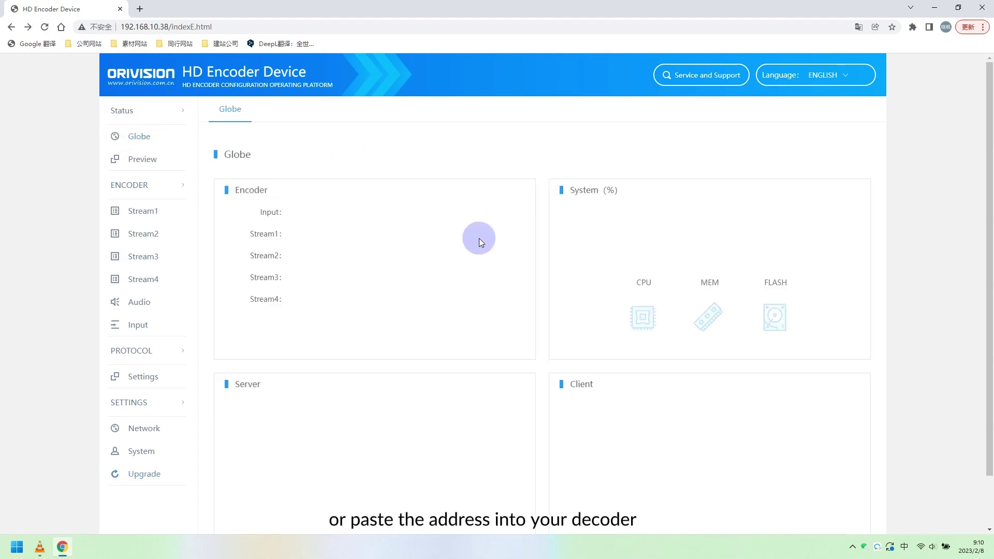
left_click(46, 30)
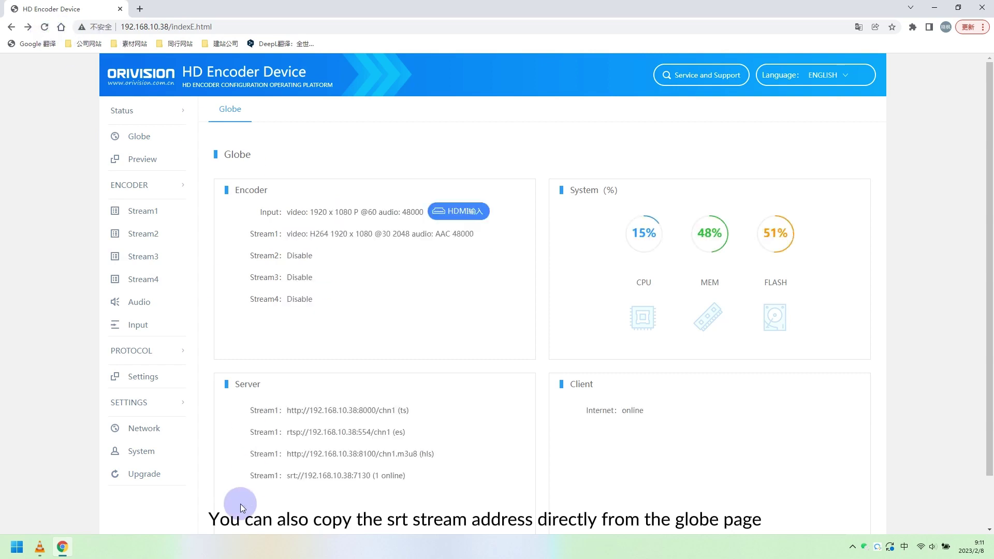
left_click_drag(277, 487, 370, 477)
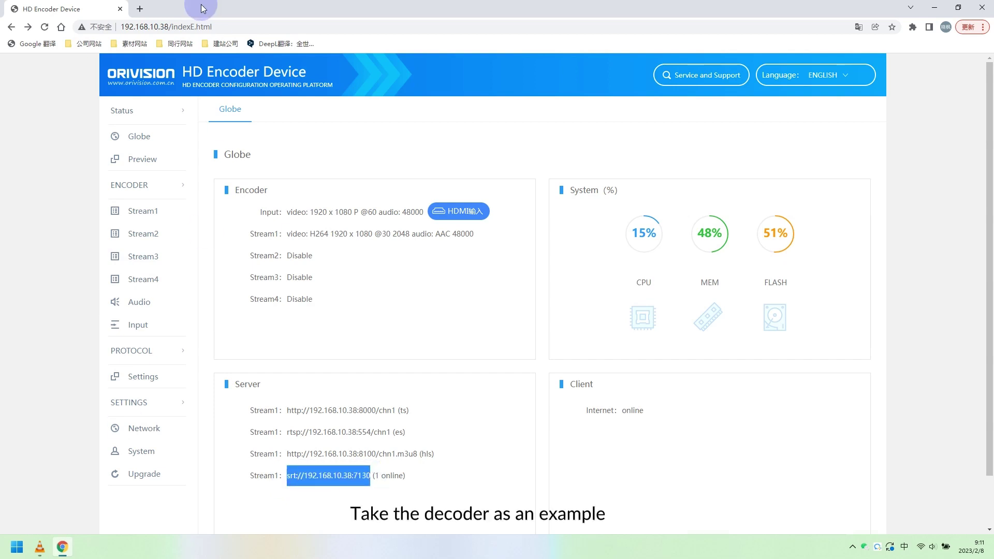
left_click(140, 9)
Log in to the decoder at 192.168.10.35 with the admin credentials
left_click(244, 26)
type("192.")
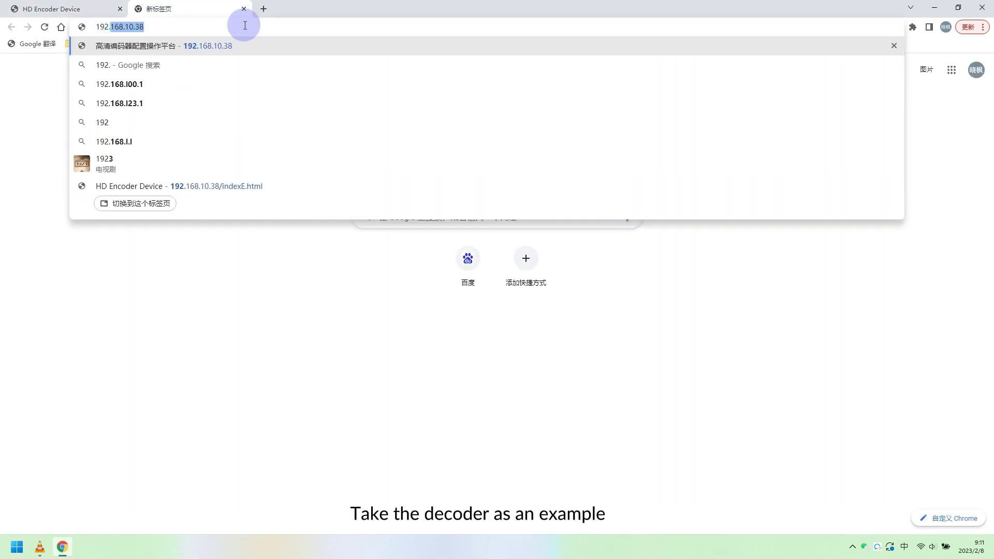
type("168.10.3")
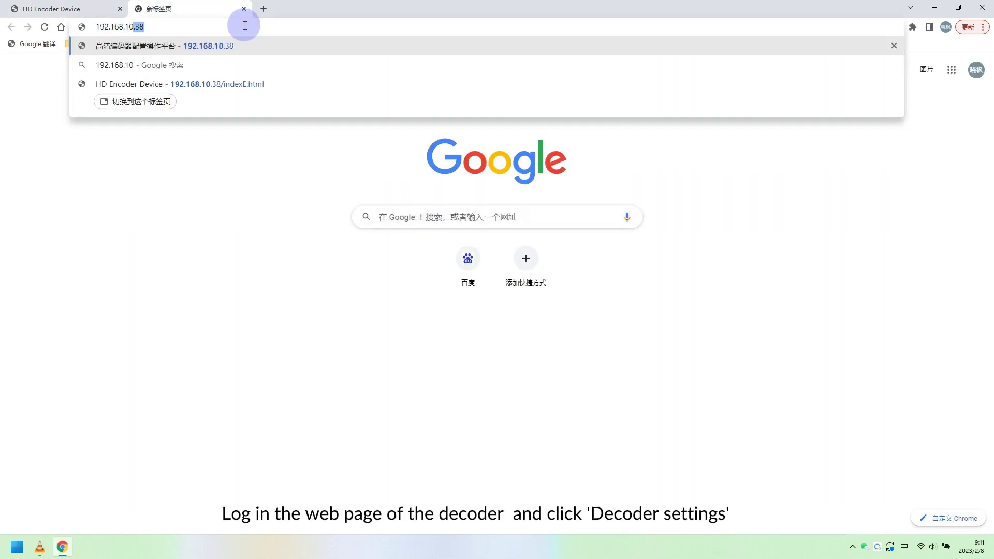
type("5")
key("Return")
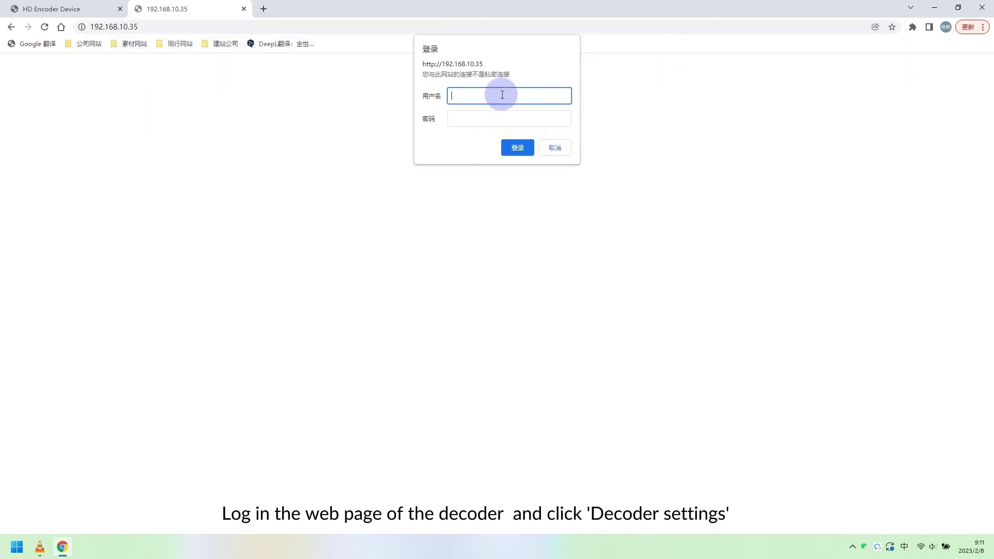
type("admin")
key("Return")
left_click(472, 122)
type("admin")
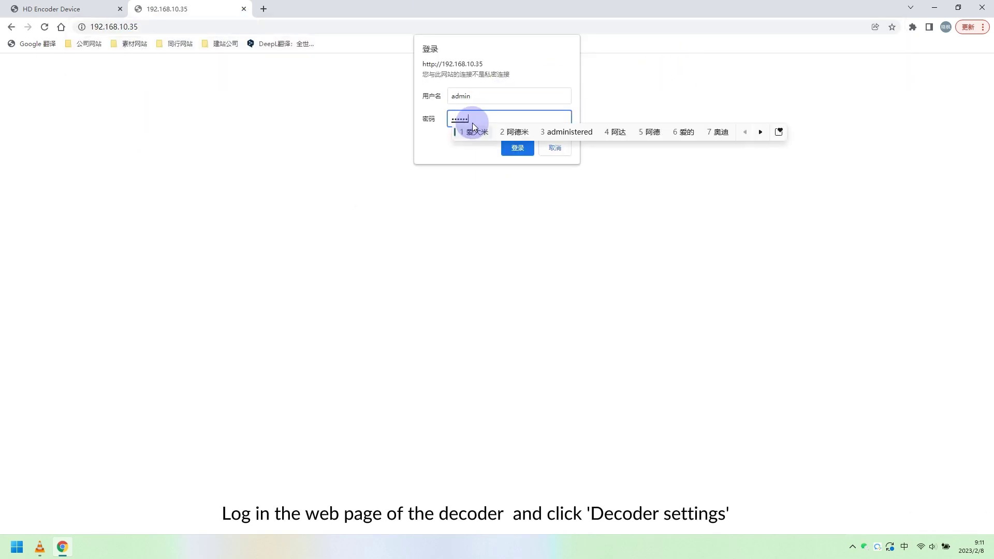
key("Return")
left_click(521, 148)
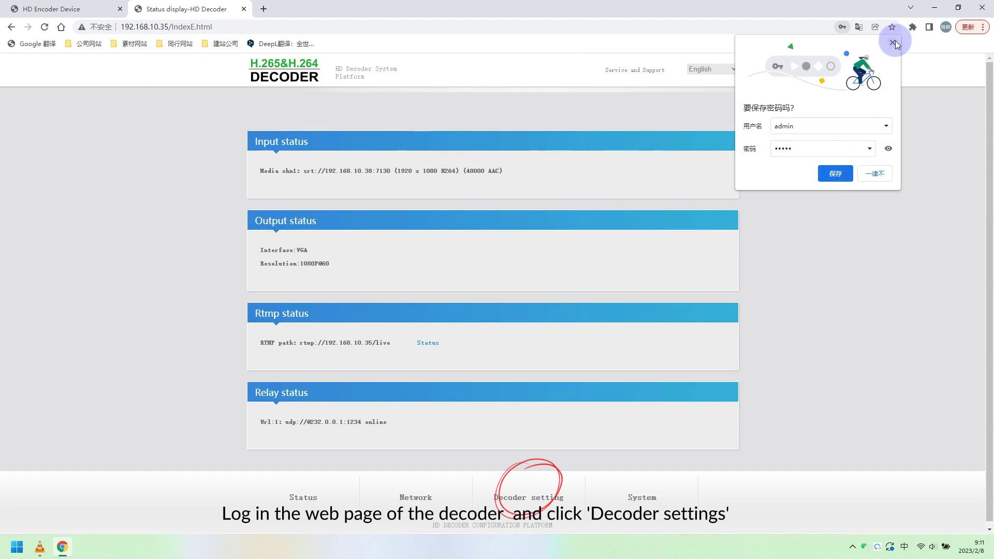
left_click(894, 41)
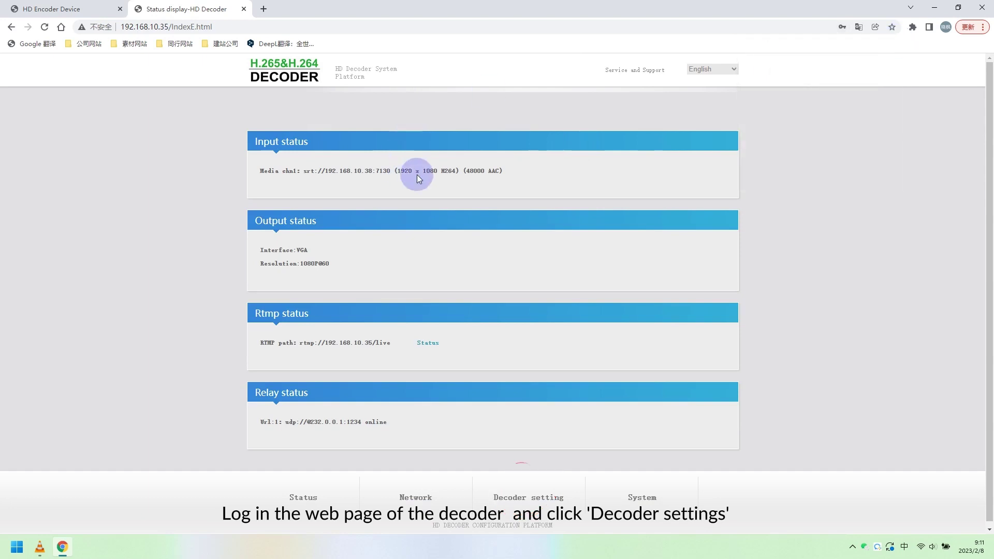
Replace the decoder's Media url with the pasted srt://192.168.10.38:7130 and save it
left_click(516, 502)
left_click_drag(411, 179, 310, 180)
key("ctrl+c")
key("BackSpace")
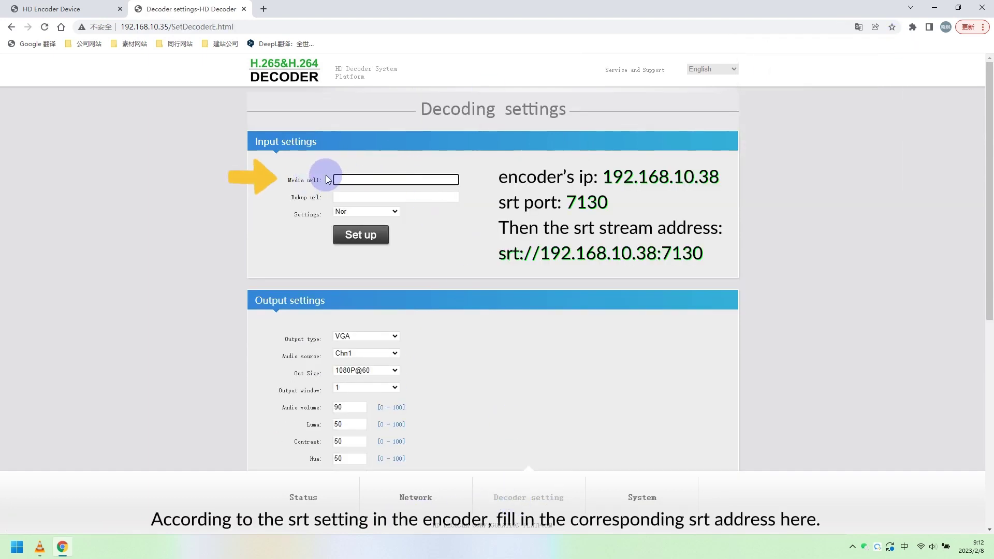
left_click(496, 187)
left_click(386, 181)
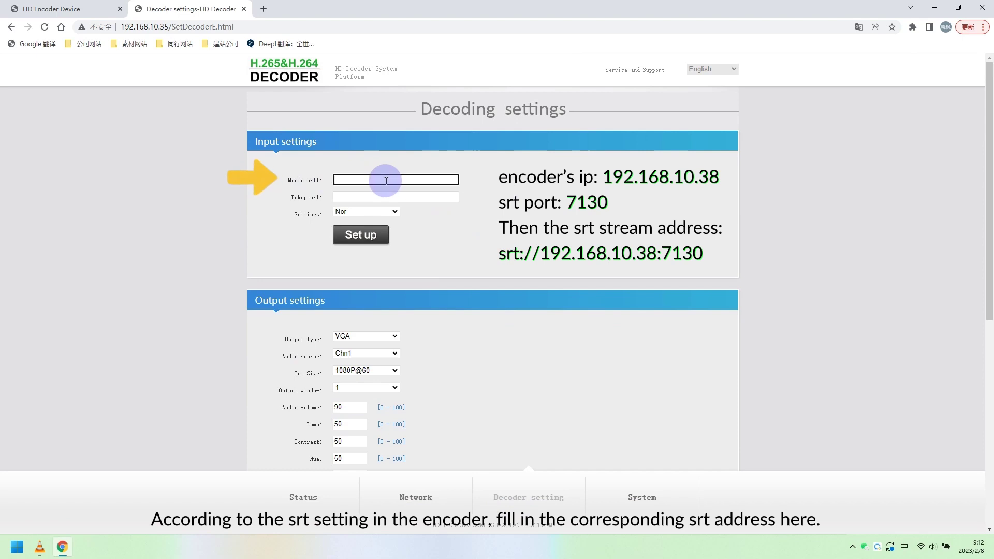
key("ctrl+v")
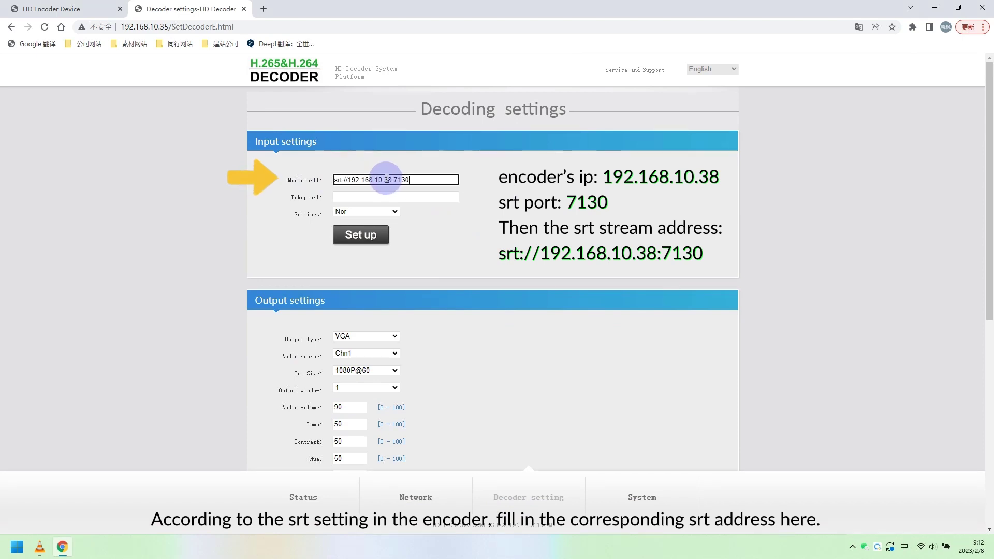
left_click(365, 242)
left_click(588, 84)
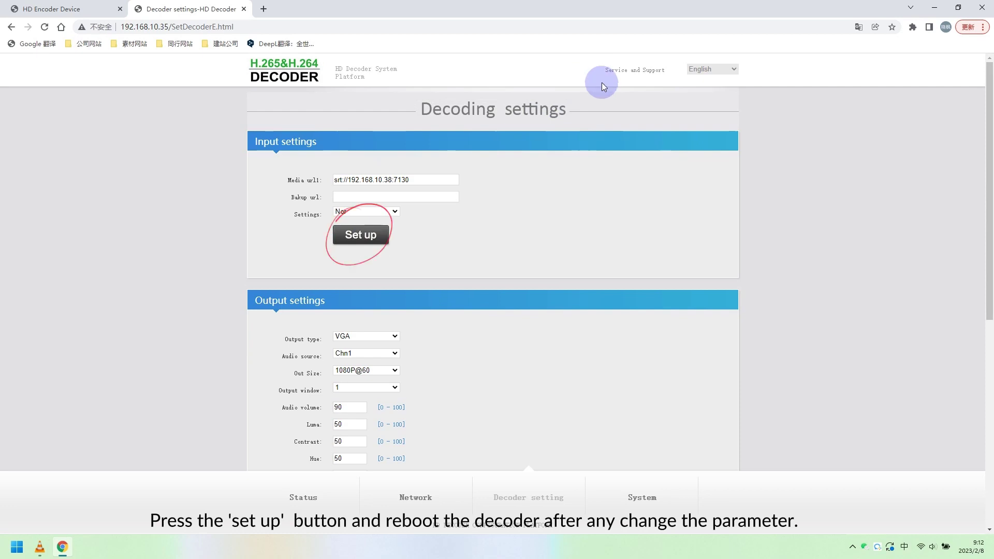
Reboot the decoder from its System settings and acknowledge the confirmation
left_click(642, 496)
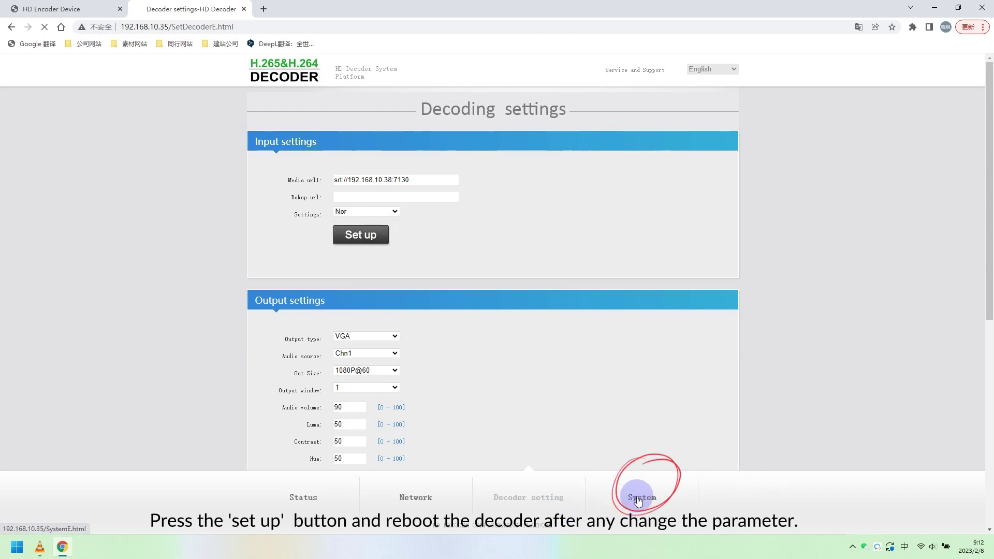
scroll(656, 399, "down", 7)
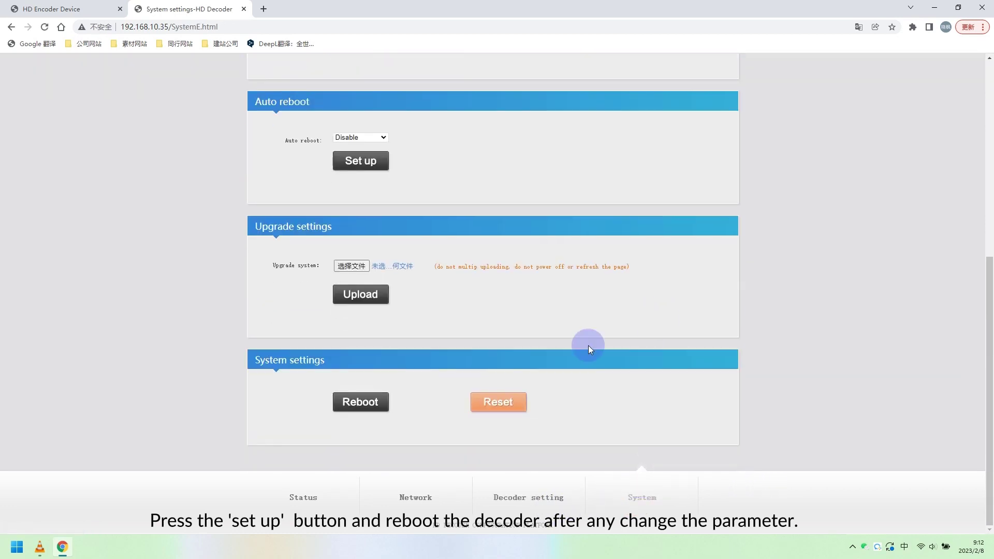
left_click(363, 404)
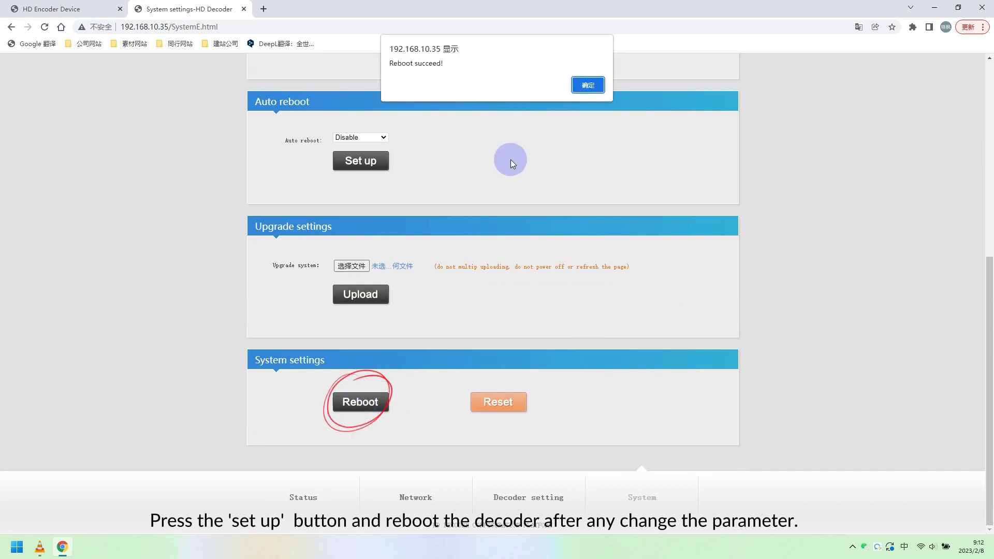
left_click(589, 85)
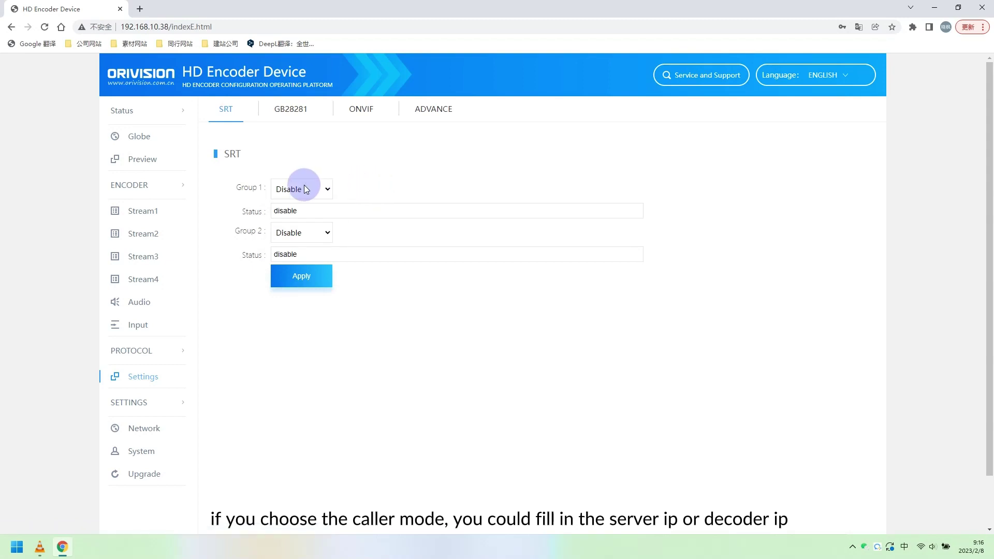
Set SRT Group 1 to Caller and review the server address, port 7130 and Delay fields
left_click(303, 189)
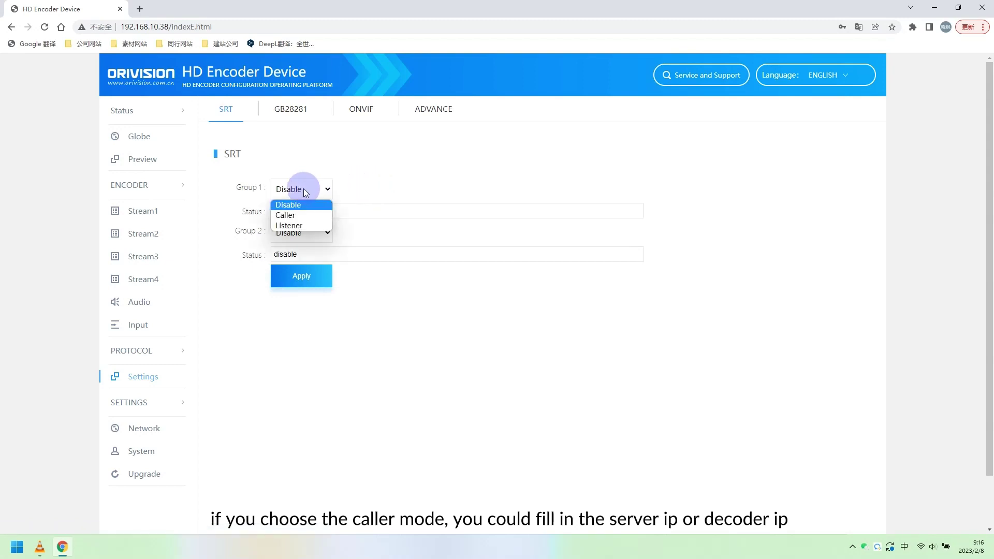
left_click(296, 215)
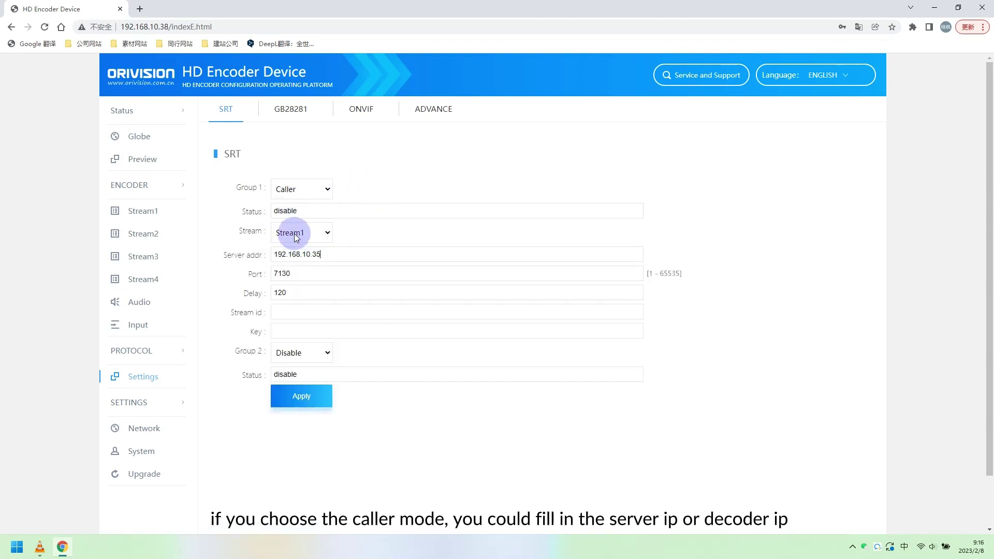
left_click_drag(270, 254, 321, 254)
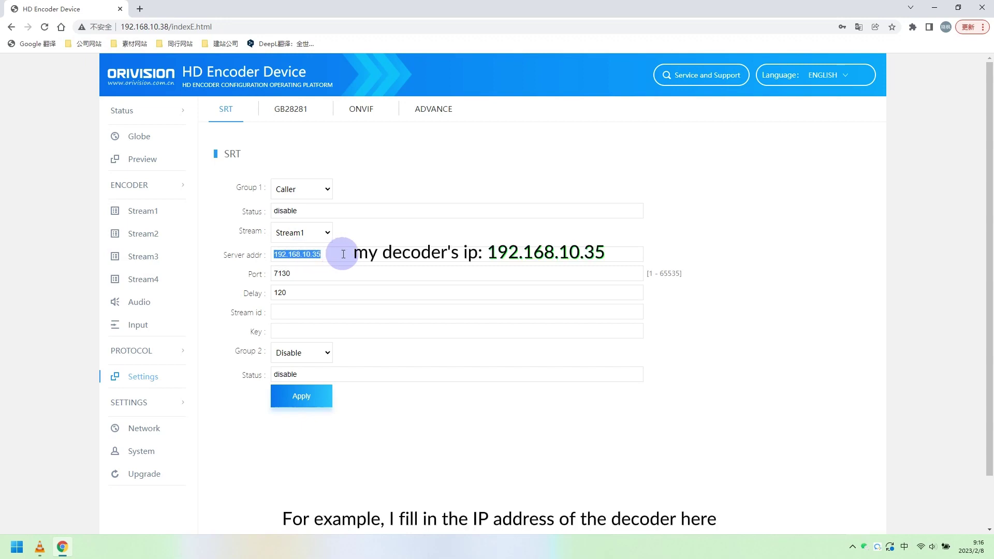
left_click(323, 255)
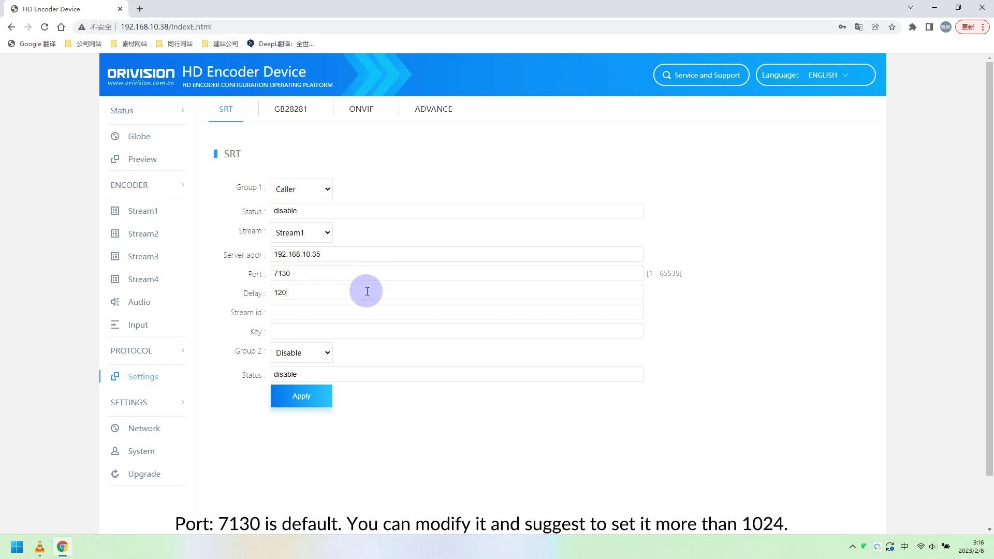
left_click(331, 294)
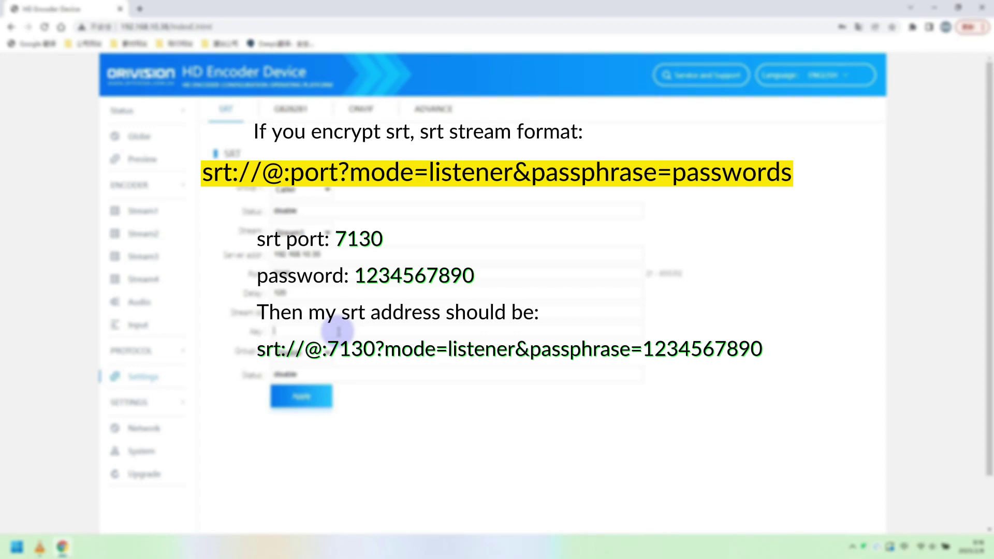
Apply the Caller SRT settings and reboot the encoder from the Upgrade page
left_click(301, 396)
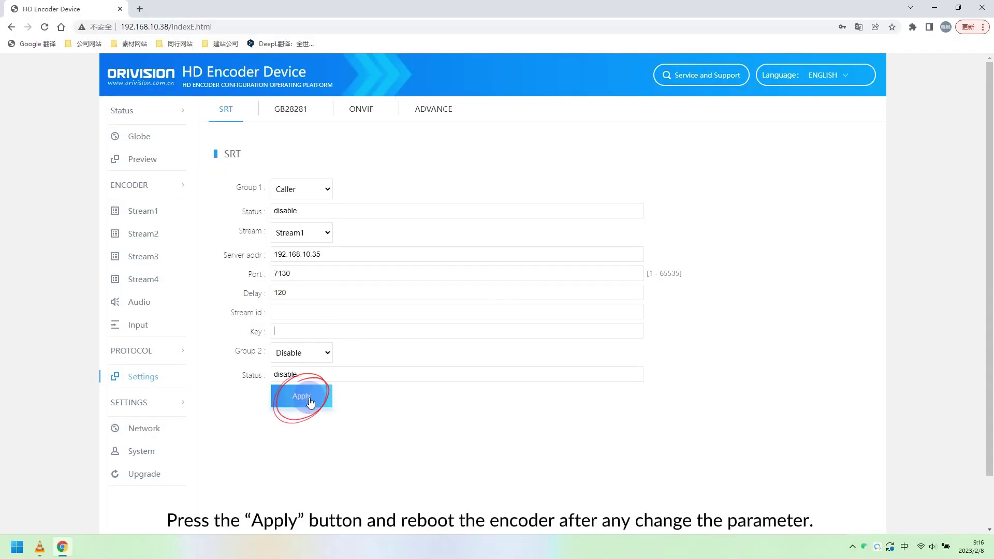
left_click(591, 86)
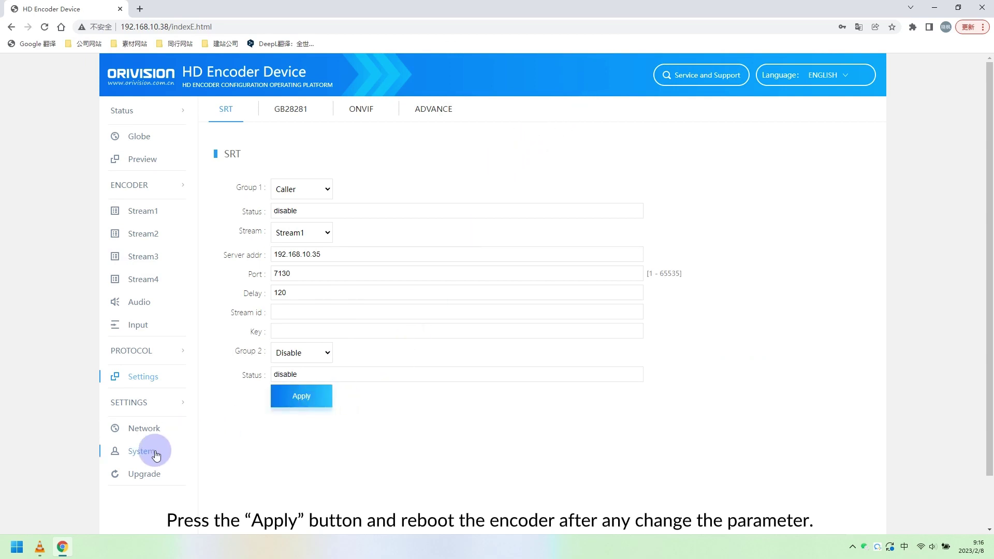
left_click(143, 473)
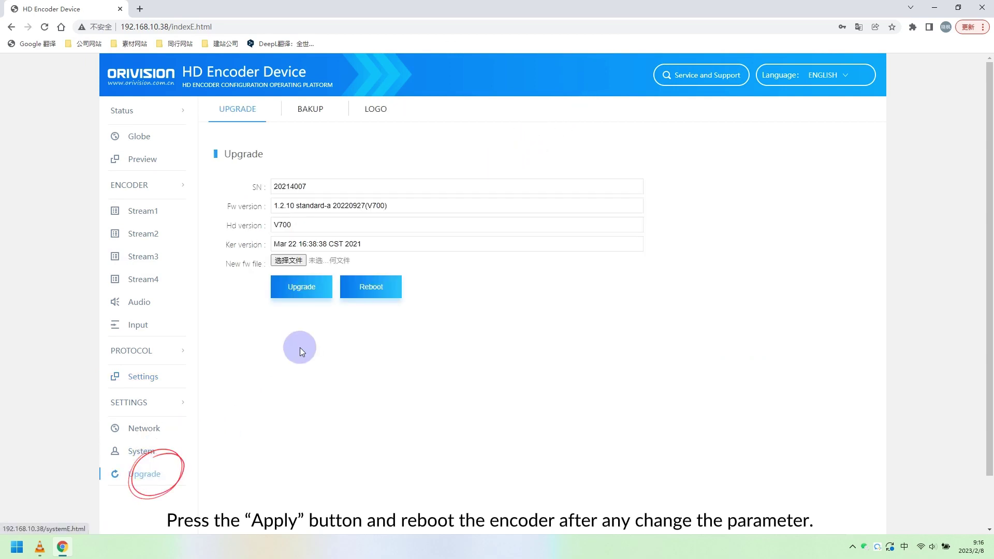
left_click(376, 288)
left_click(595, 86)
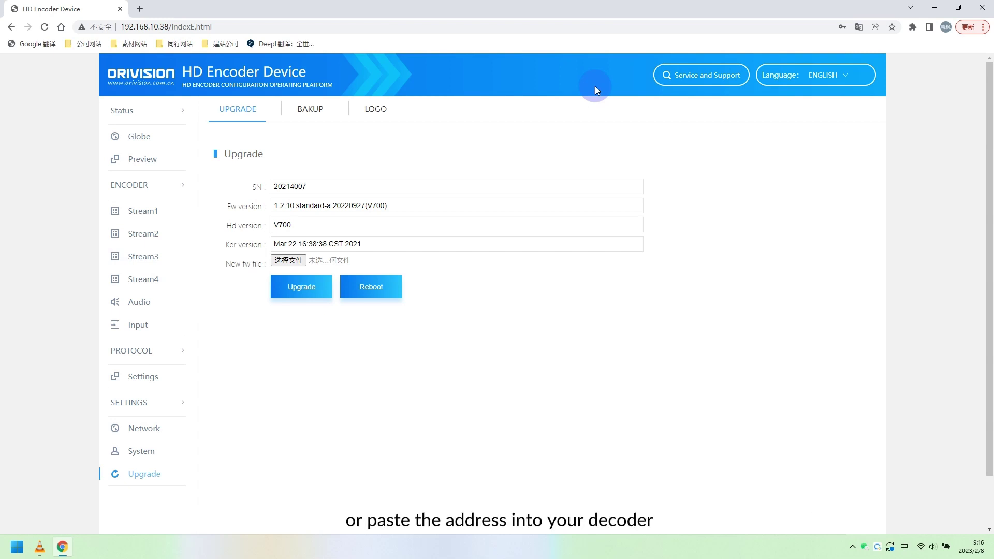
Log in to the decoder at 192.168.10.35 and open its Decoding settings page
type("192.")
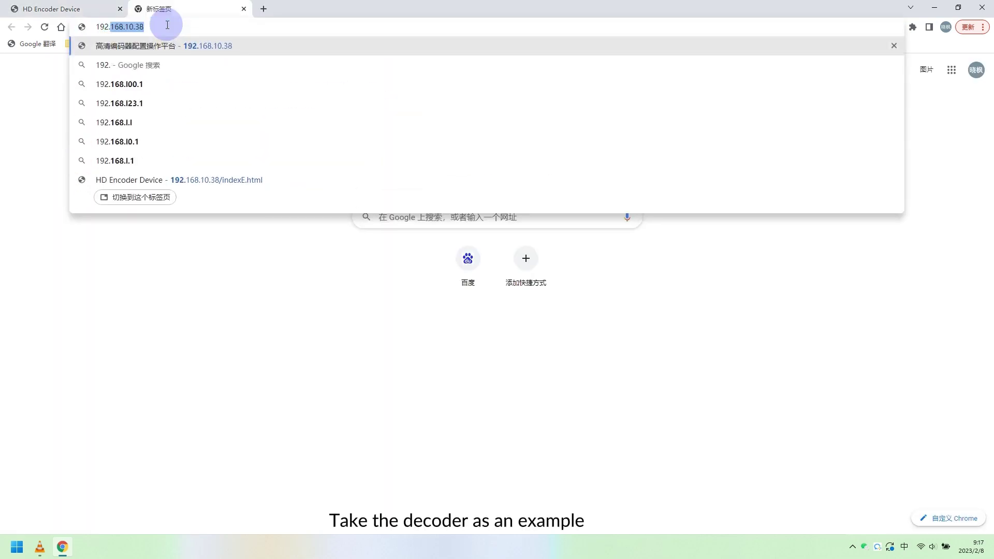
type("168.10.")
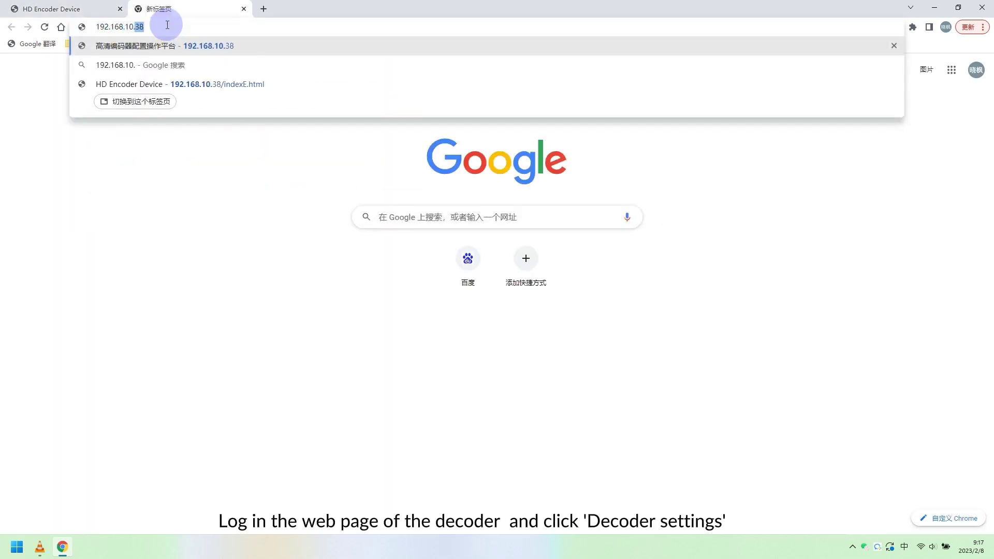
type("35")
key("Return")
type("admin")
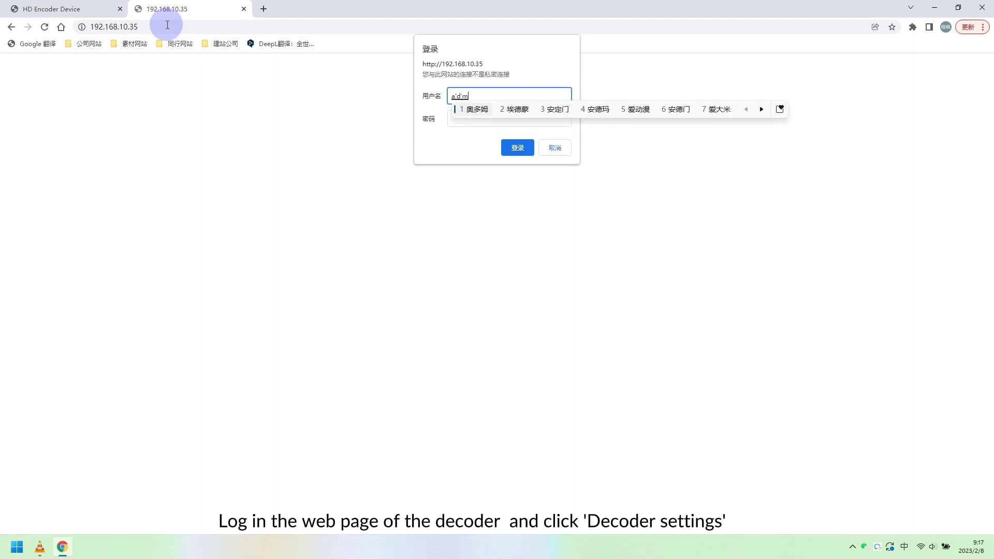
key("Return")
left_click(486, 111)
type("admin")
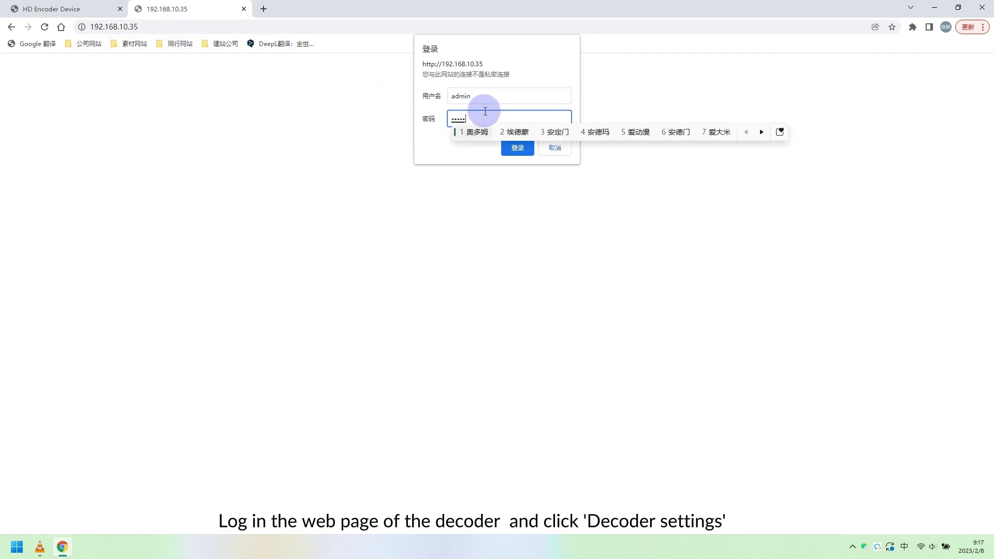
key("Return")
left_click(516, 149)
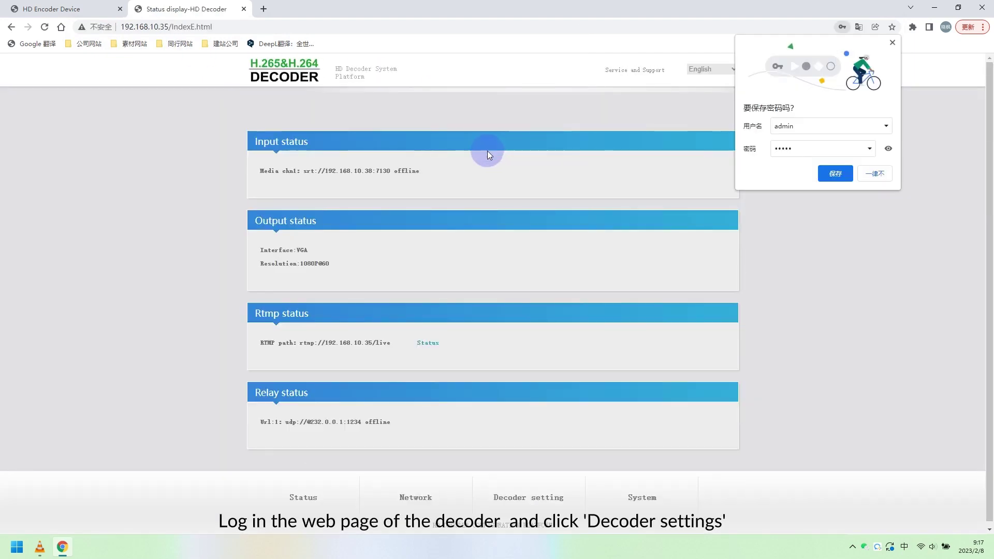
left_click(892, 44)
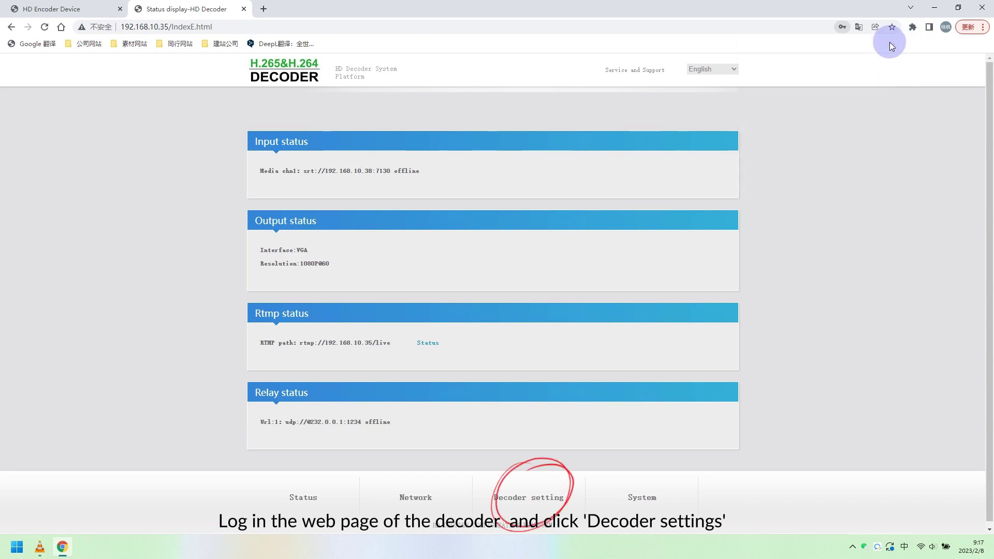
left_click(514, 496)
Replace the decoder's Media url with srt://@:7130?mode=listener and save it
left_click_drag(409, 180, 310, 176)
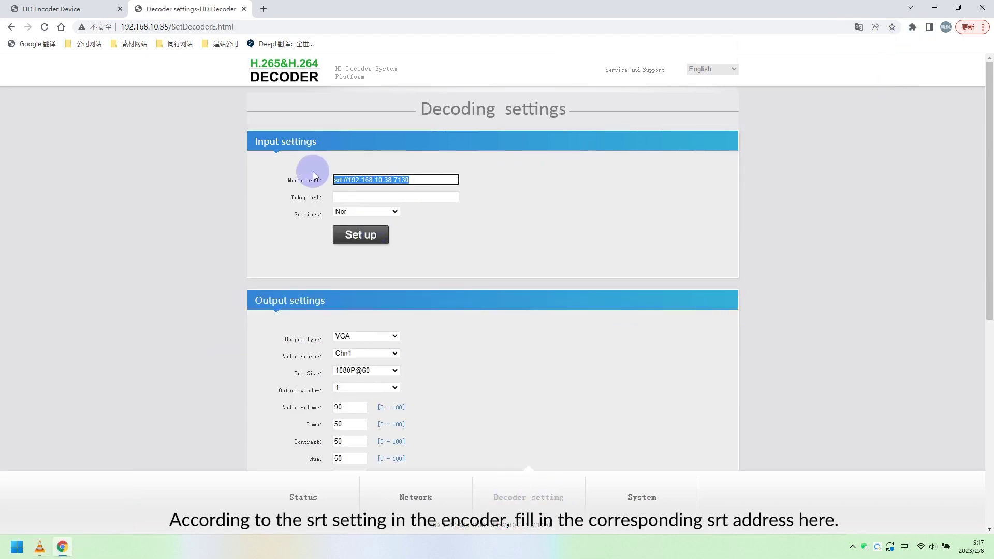
type("srt://@:7130")
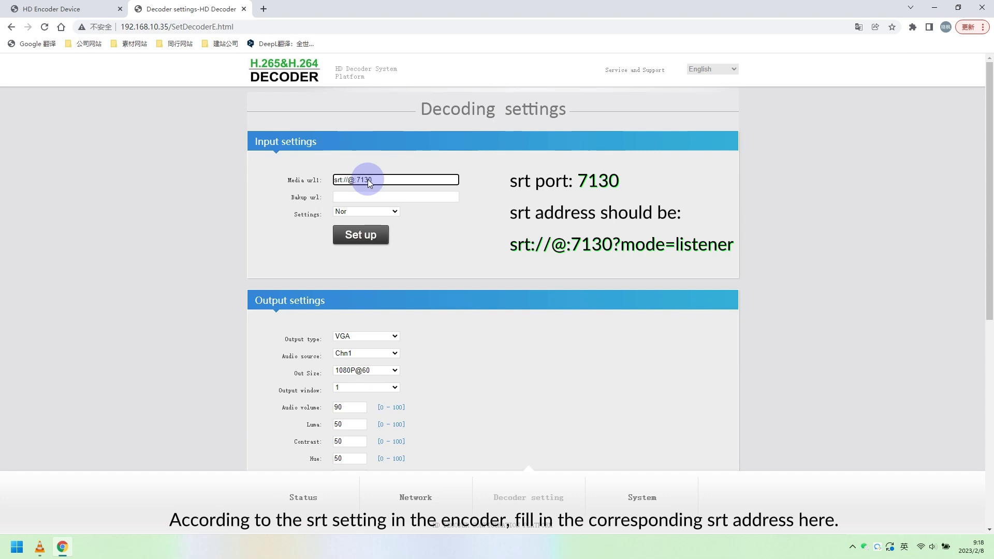
type("?mode=listener")
left_click(353, 236)
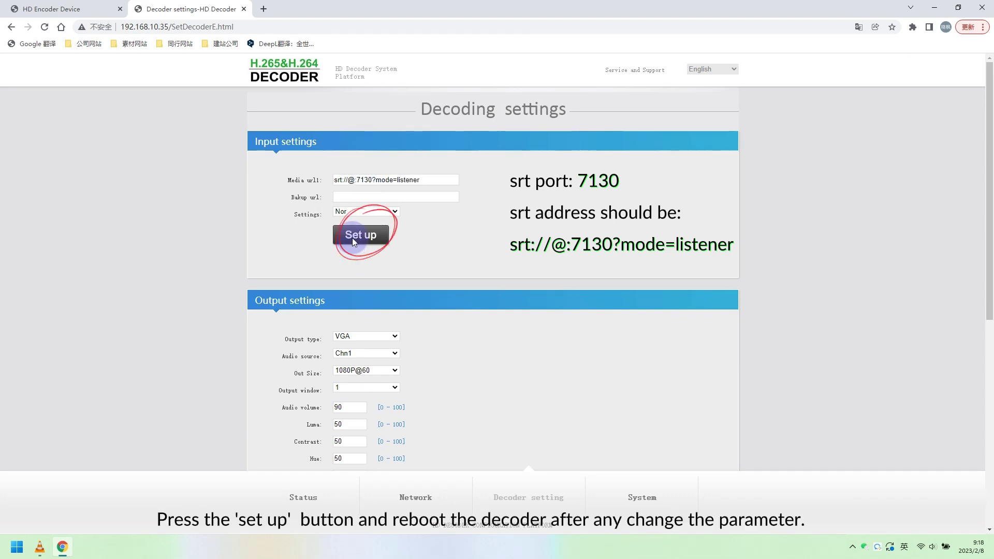
left_click(589, 86)
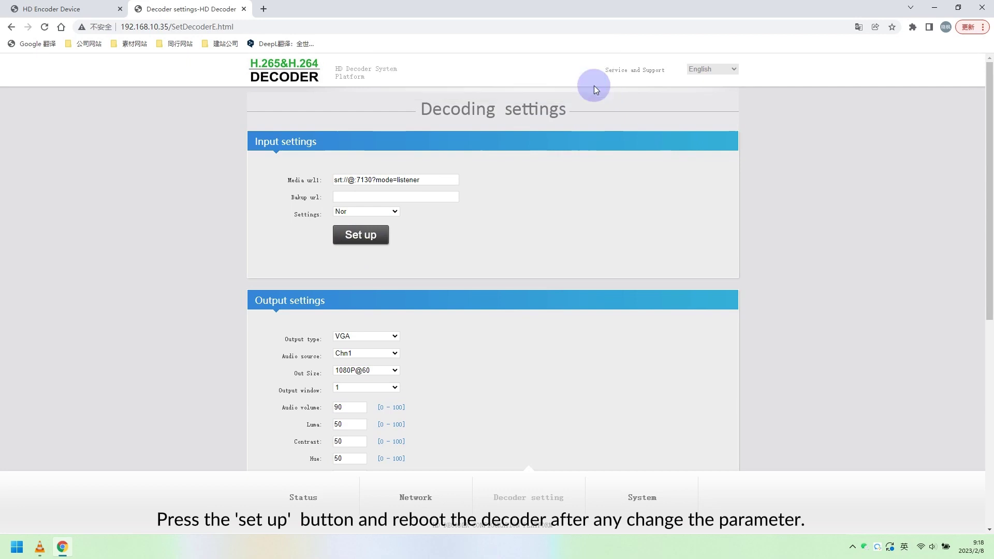